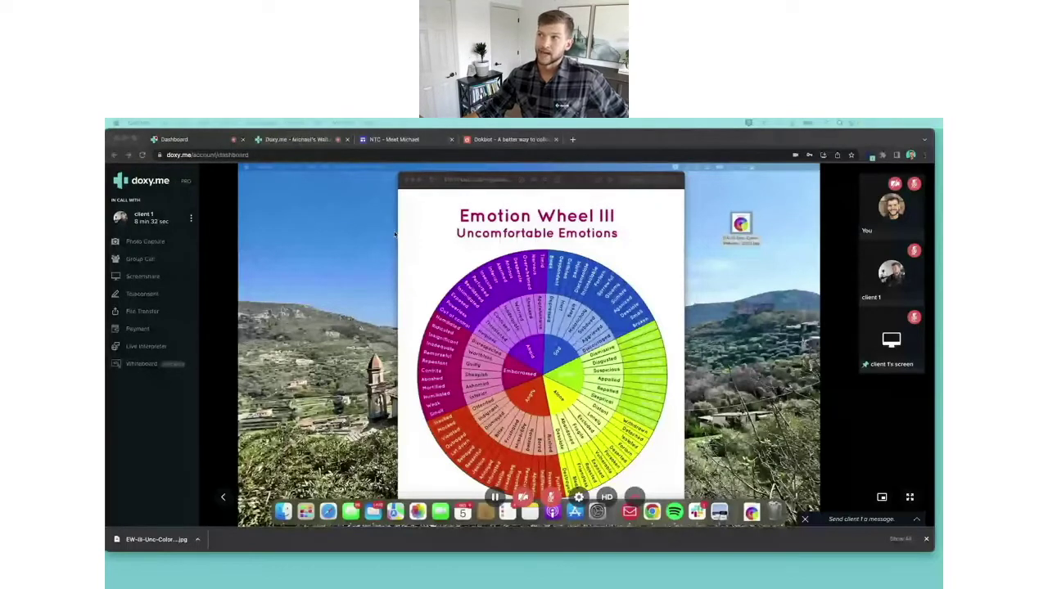
Stop sharing the Emotion Wheel screen in the second call and go back to client 1's call.
left_click(319, 144)
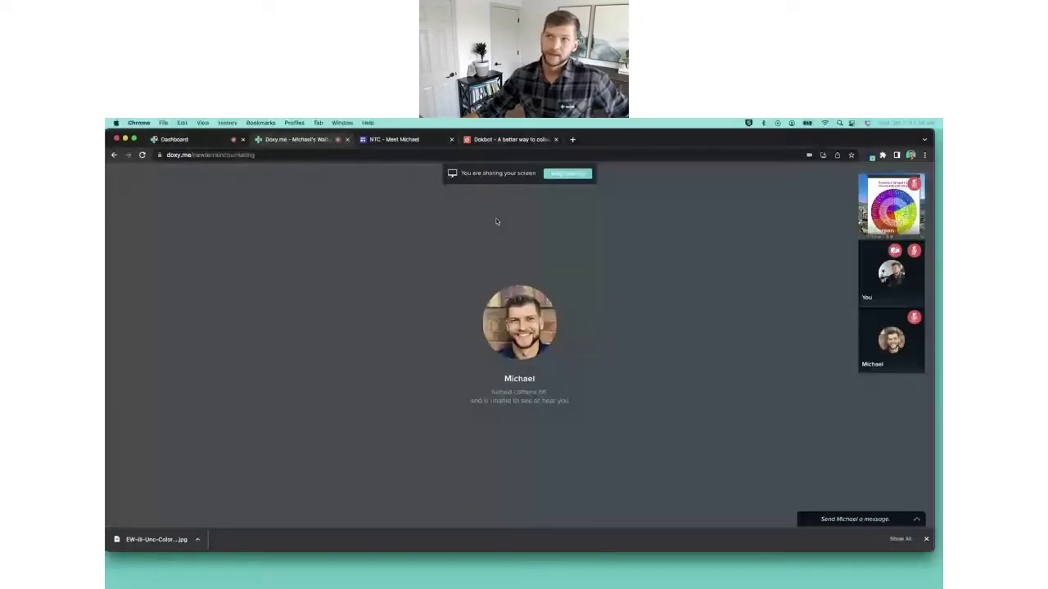
left_click(568, 174)
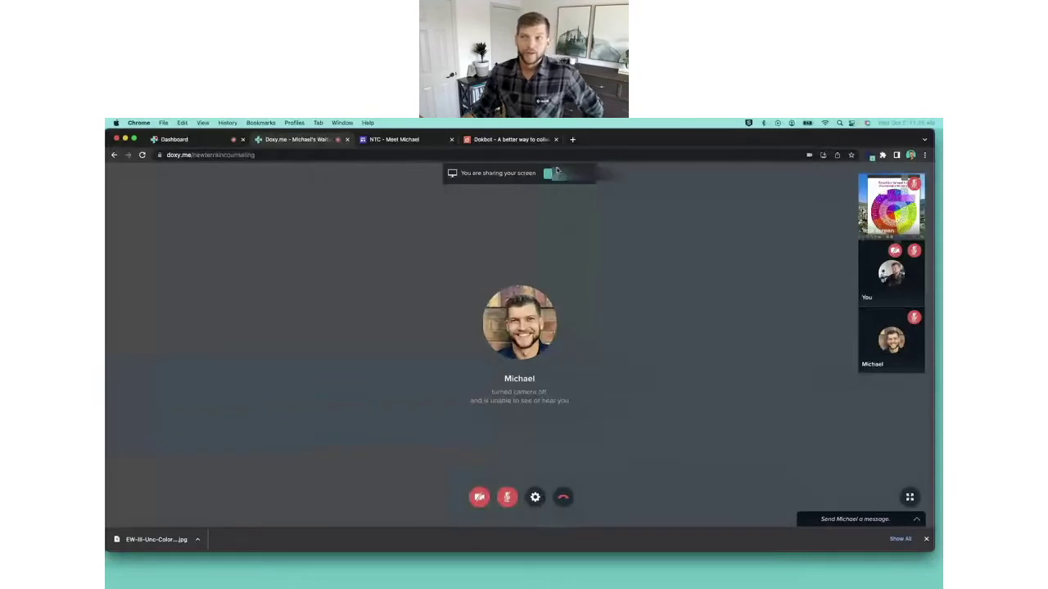
left_click(196, 140)
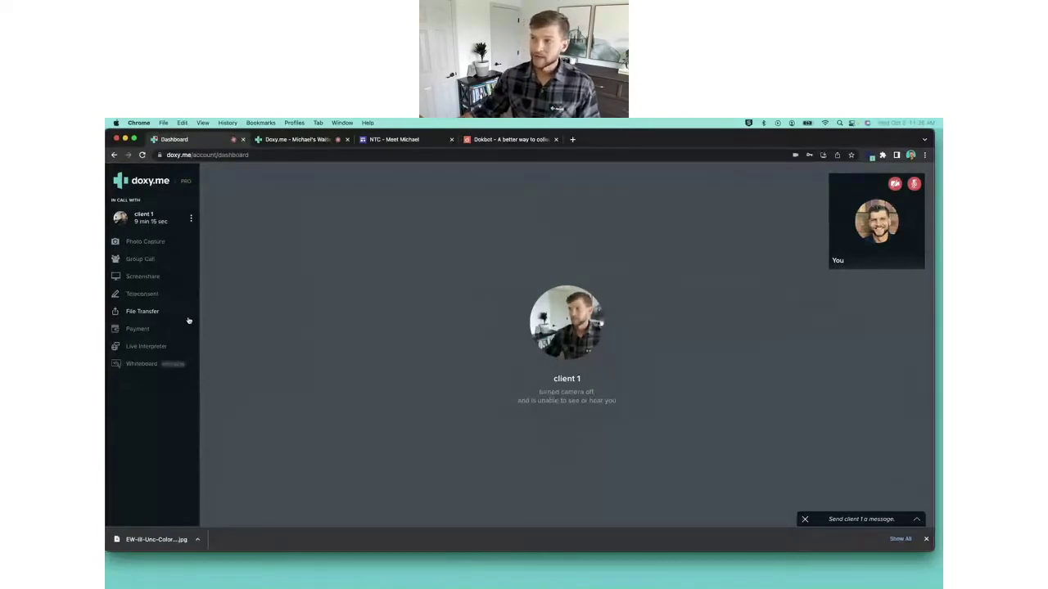
Reset the browser zoom to normal size with Cmd+0 and hang up the call with client 1.
mouse_move(440, 415)
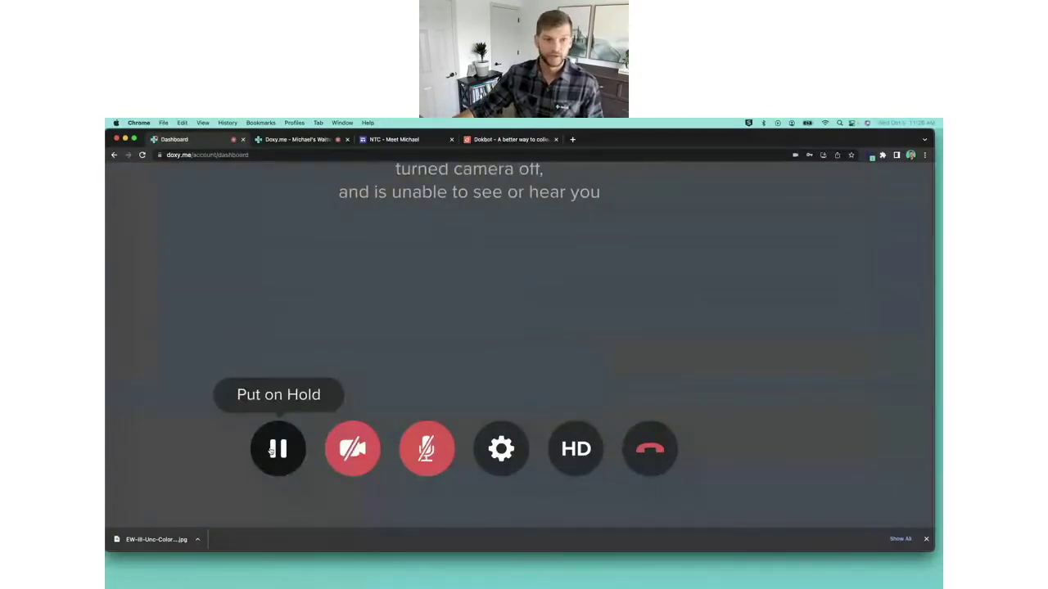
key("ctrl+0")
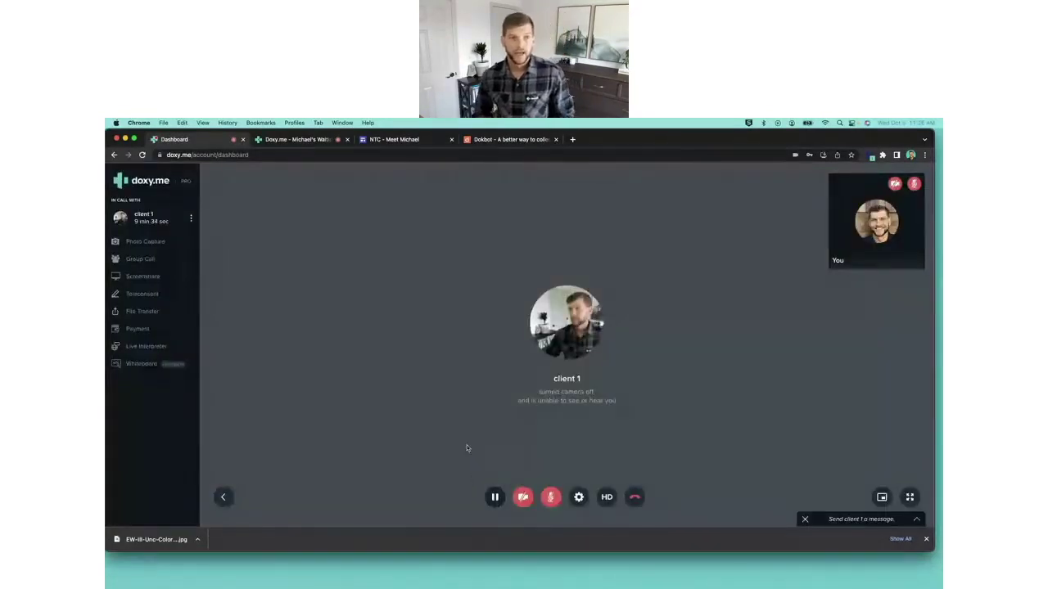
left_click(495, 498)
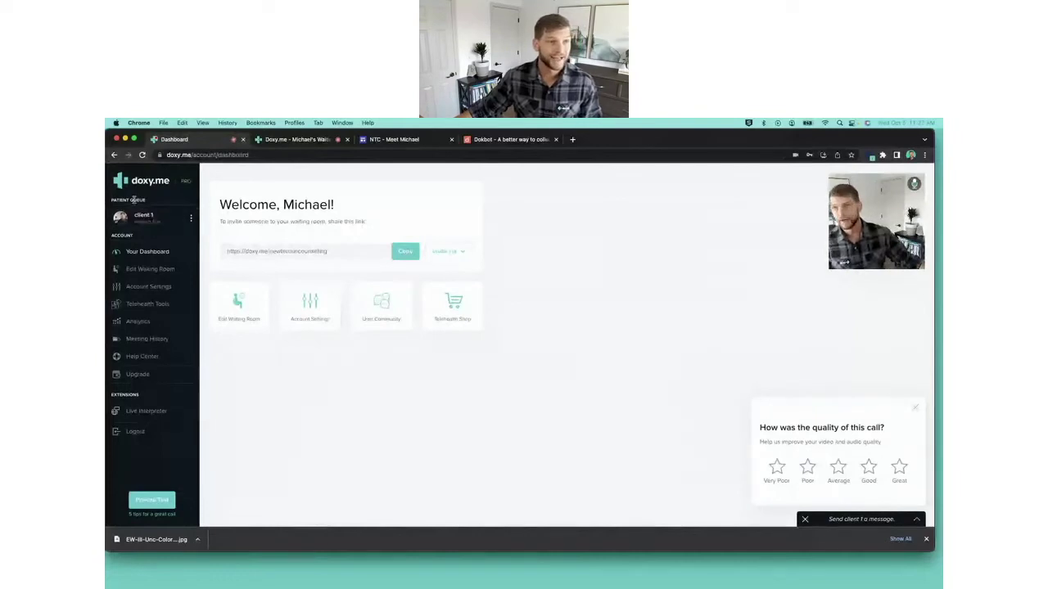
mouse_move(152, 221)
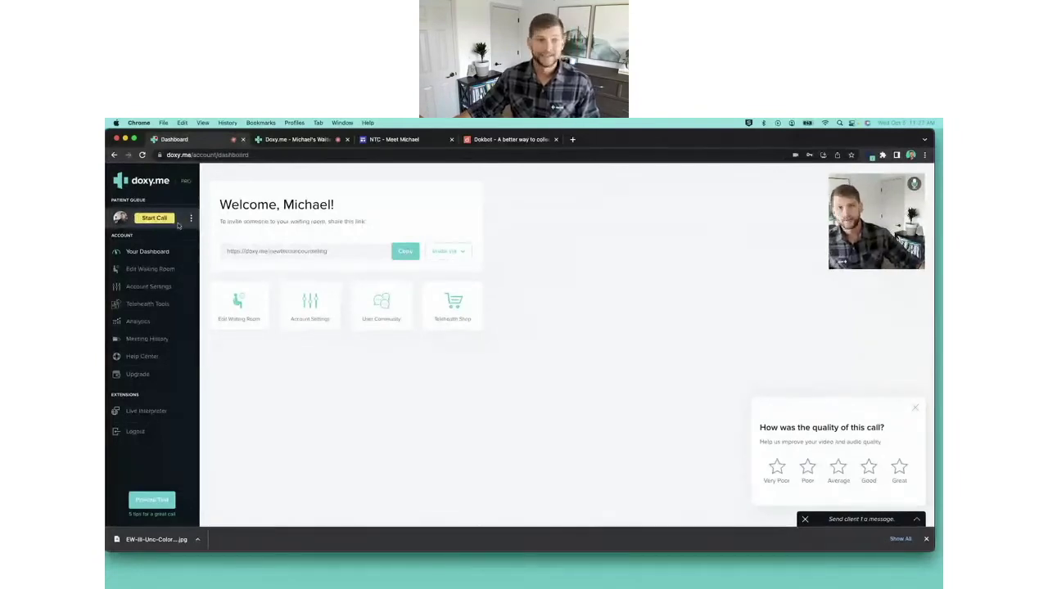
In the patient's waiting room view, highlight instruction 2 and the quiet, private space instruction.
left_click(315, 142)
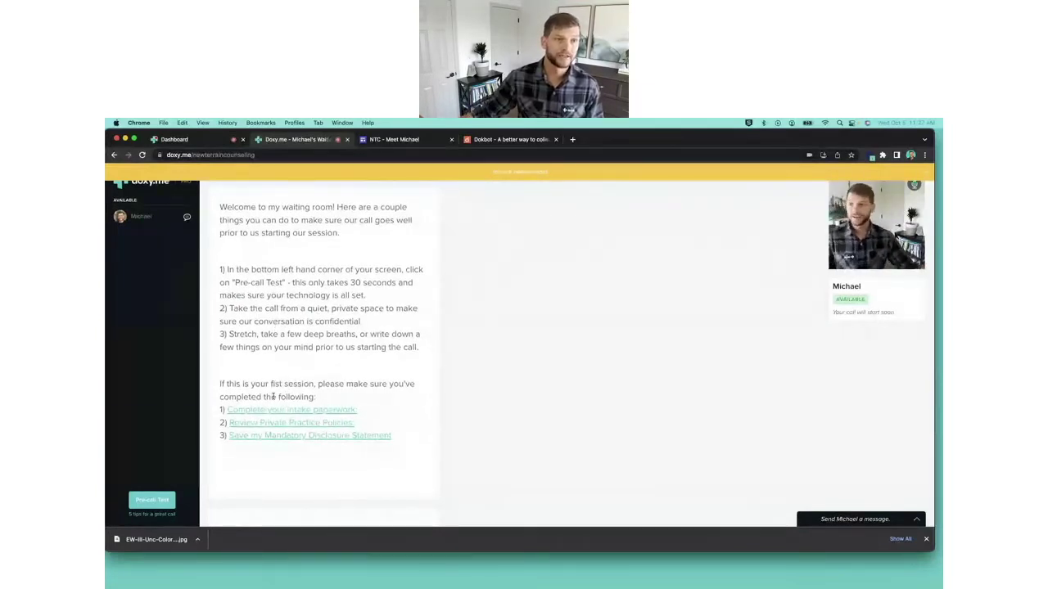
left_click_drag(247, 336, 280, 320)
left_click(346, 321)
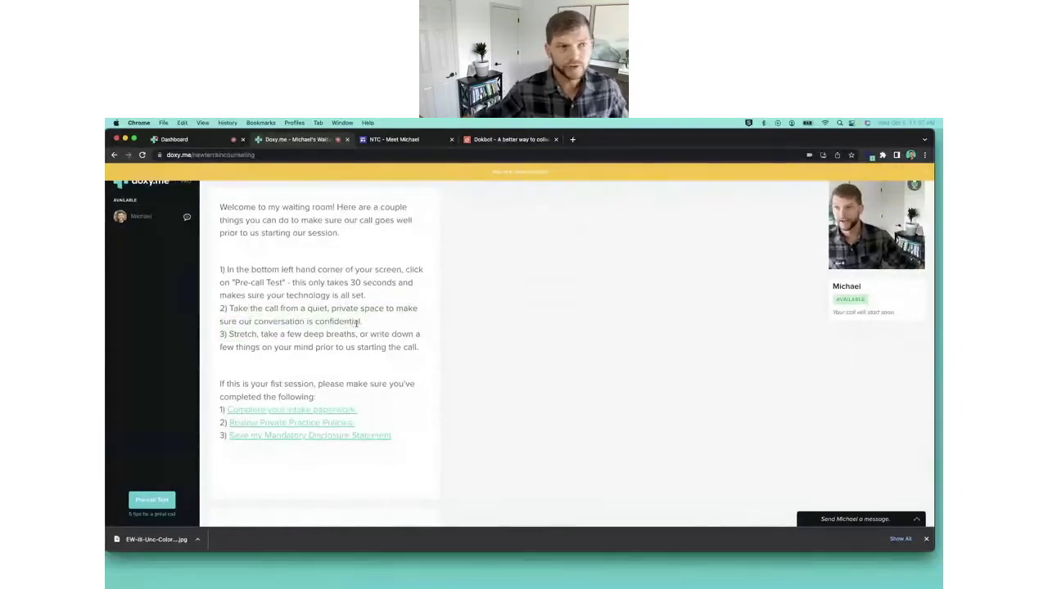
left_click_drag(361, 321, 270, 310)
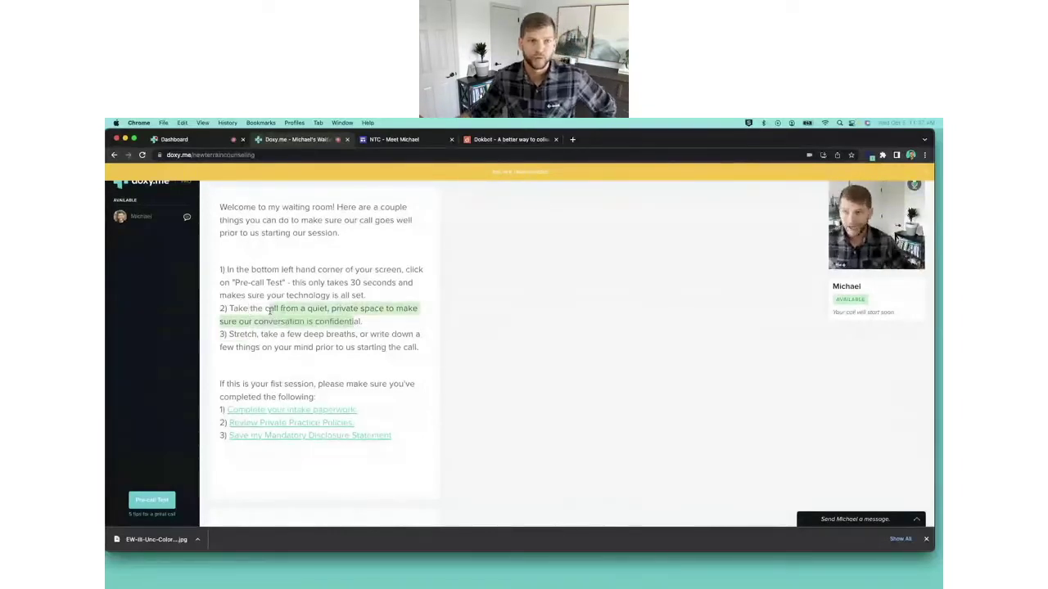
left_click(289, 333)
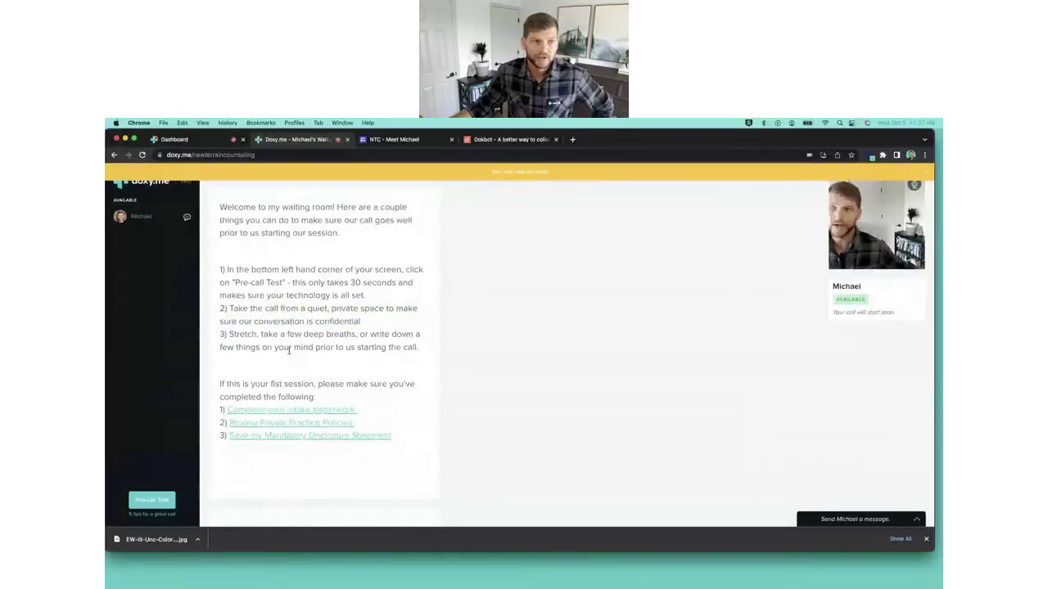
Scroll down to the Client Assessments links, then return to the provider dashboard.
scroll(289, 350, "down", 3)
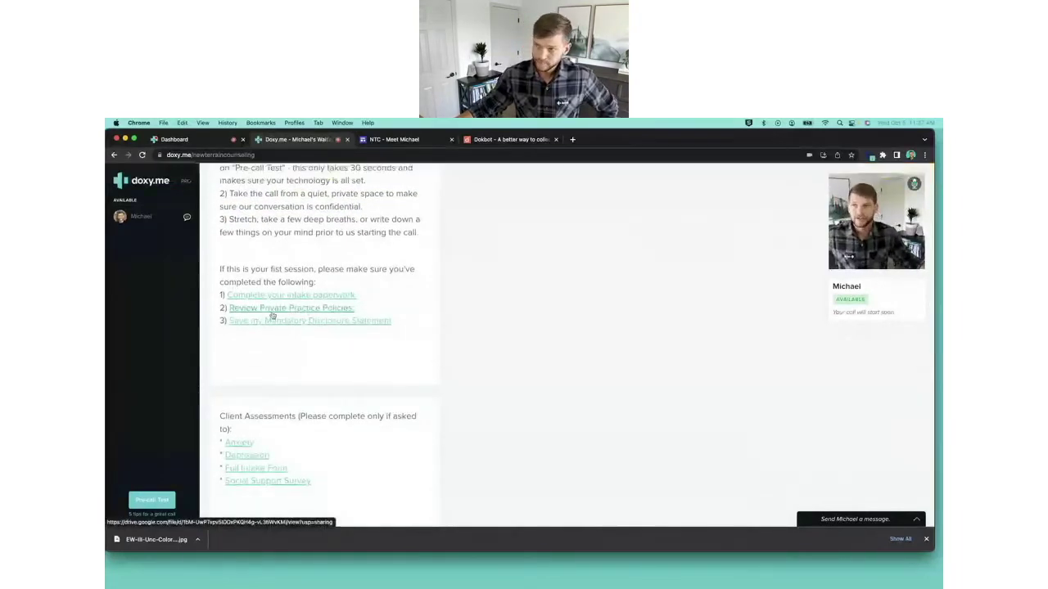
scroll(311, 318, "up", 1)
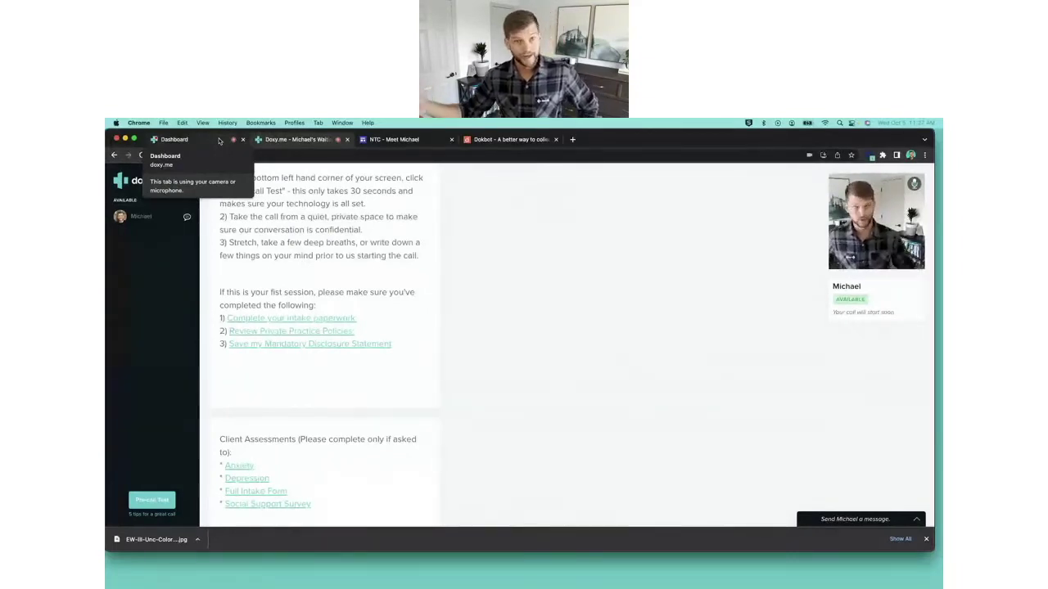
left_click(219, 141)
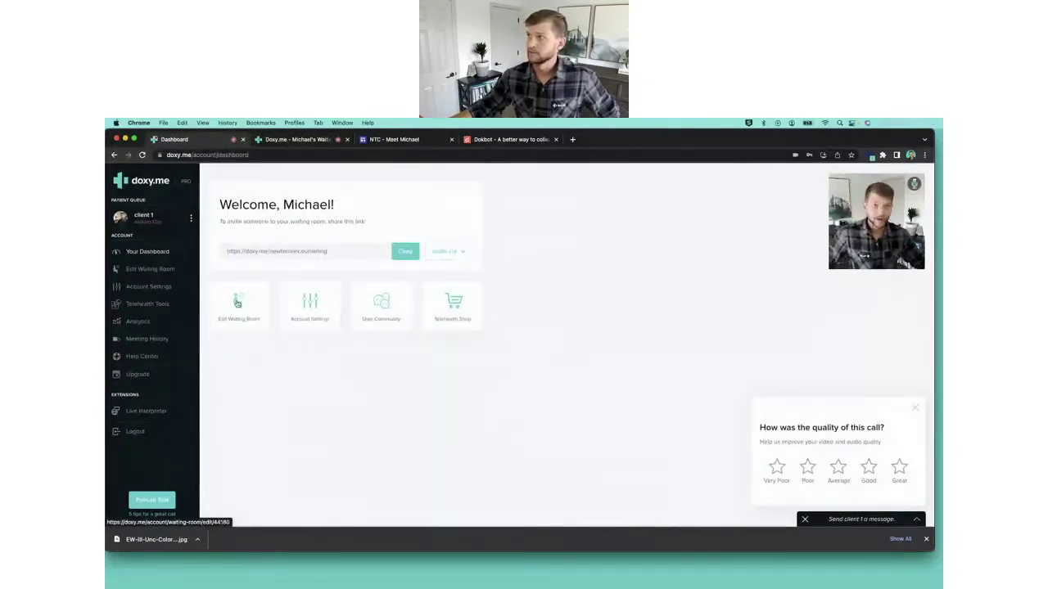
mouse_move(838, 187)
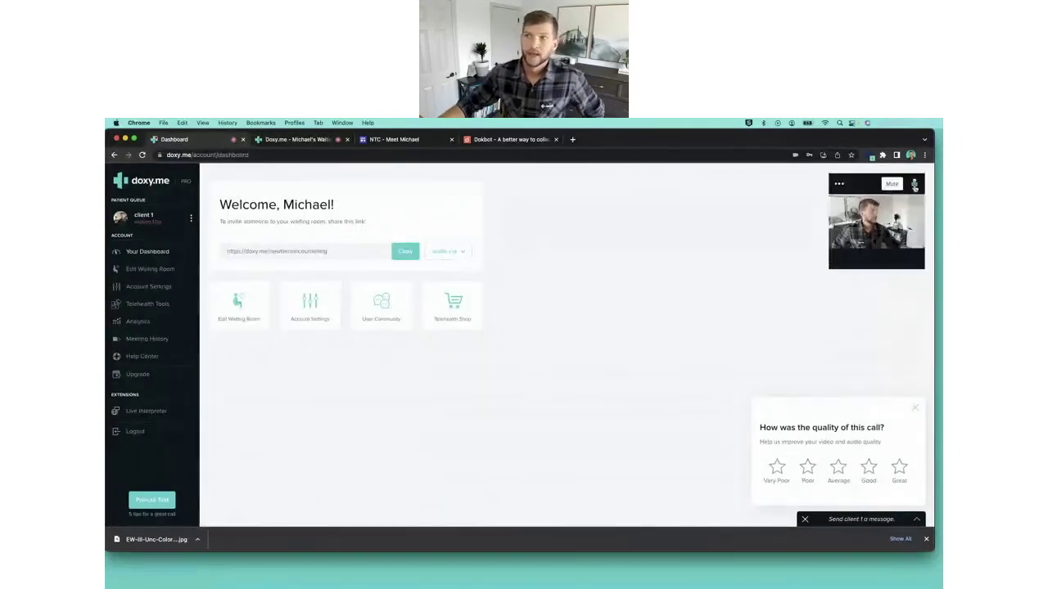
left_click(838, 188)
left_click(820, 254)
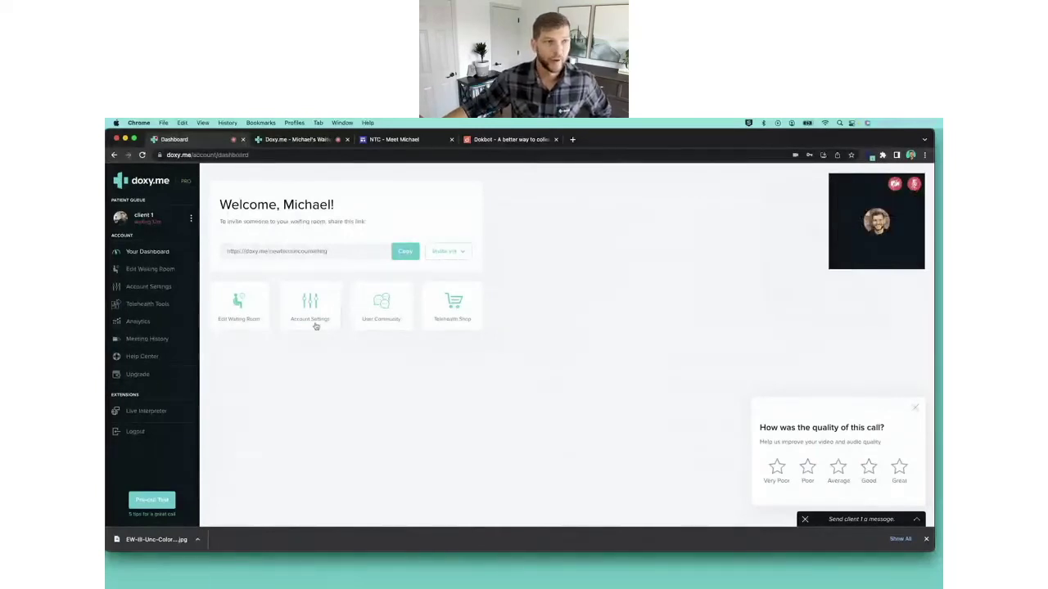
left_click(250, 303)
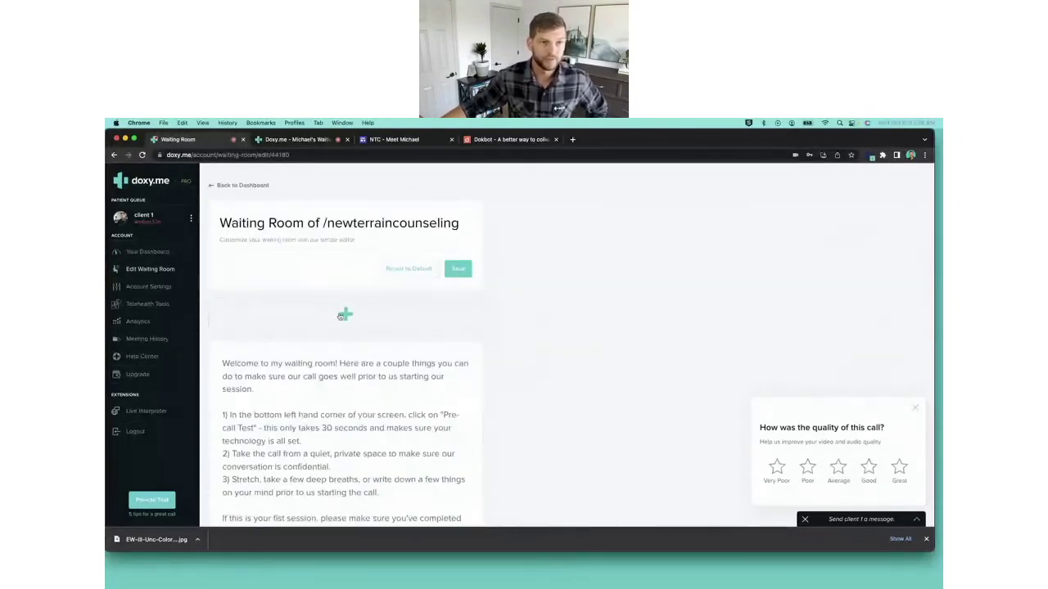
scroll(346, 318, "down", 5)
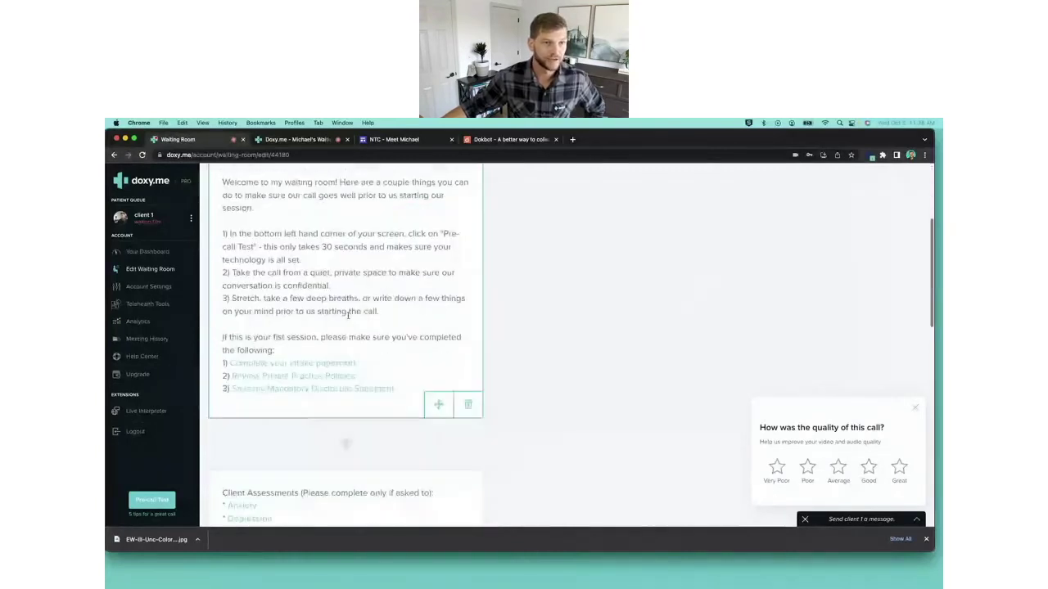
scroll(347, 318, "down", 8)
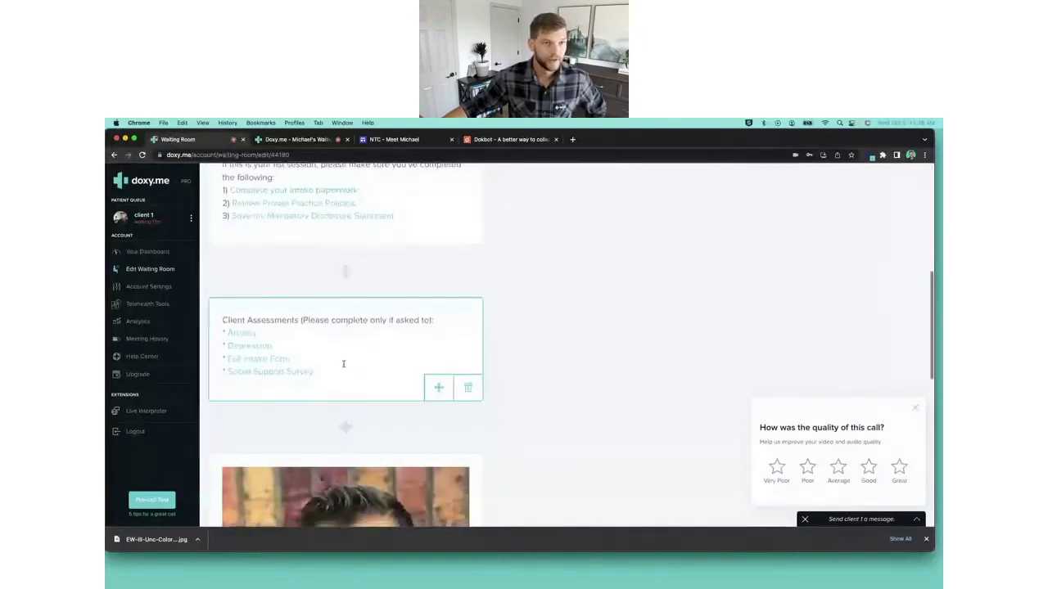
scroll(345, 412, "down", 4)
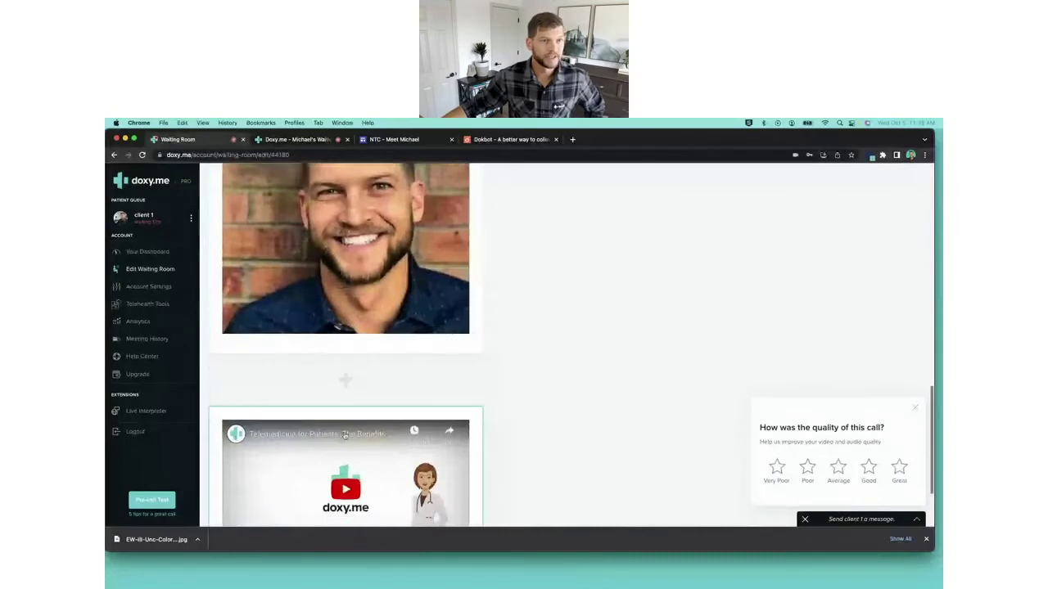
scroll(345, 458, "up", 15)
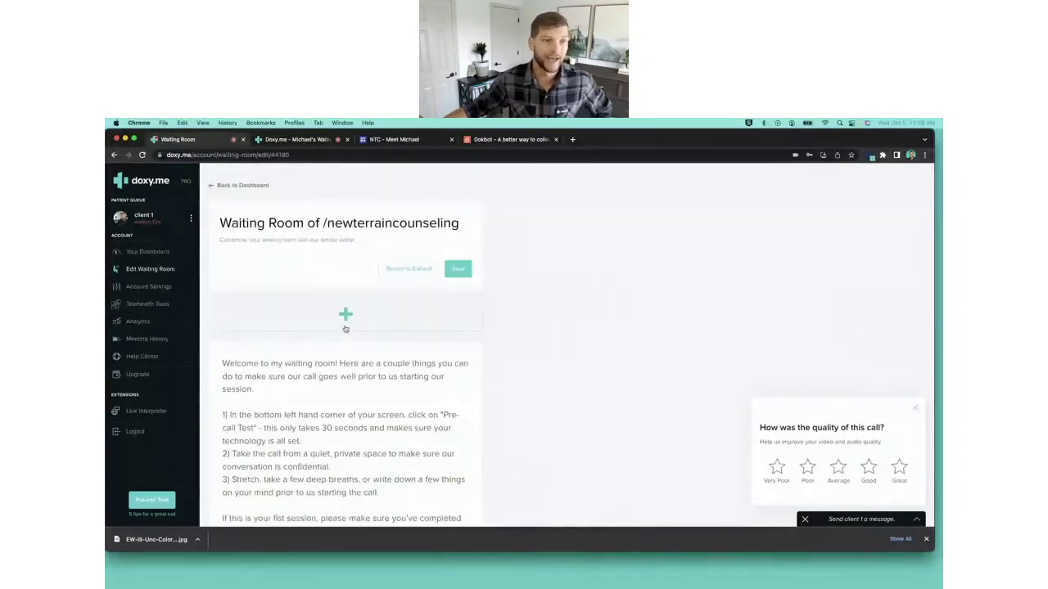
left_click(345, 329)
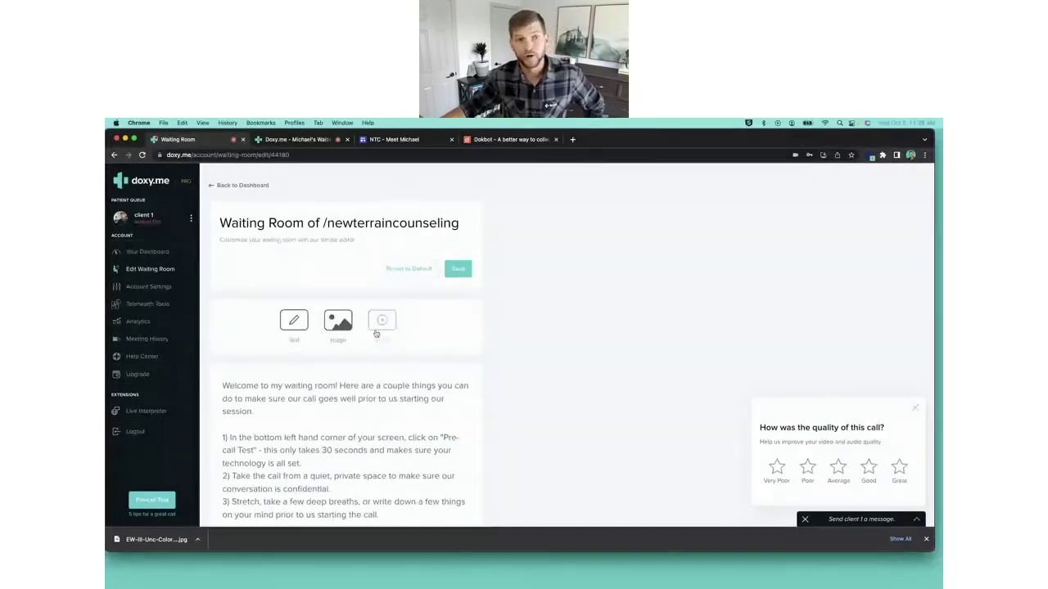
Insert a text block reading 'Intake Form' above the welcome message and select its text.
left_click(294, 321)
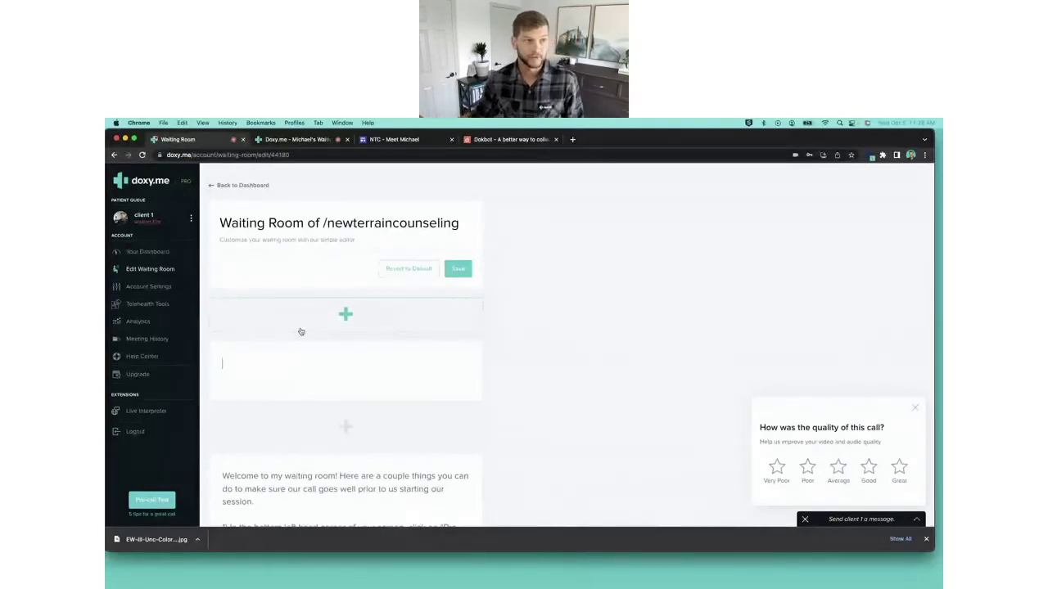
type("Intake For")
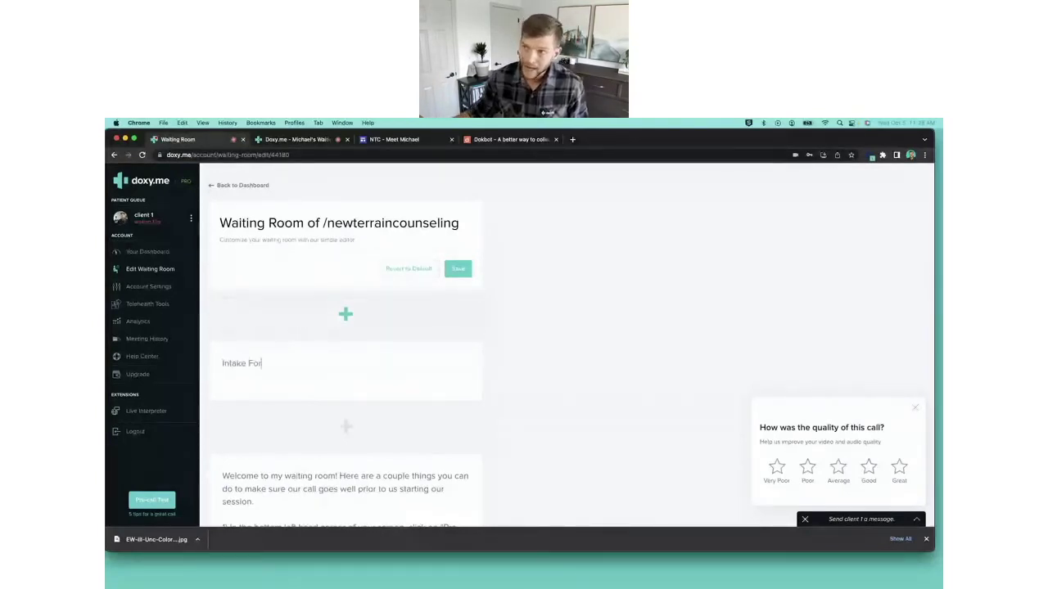
type("m")
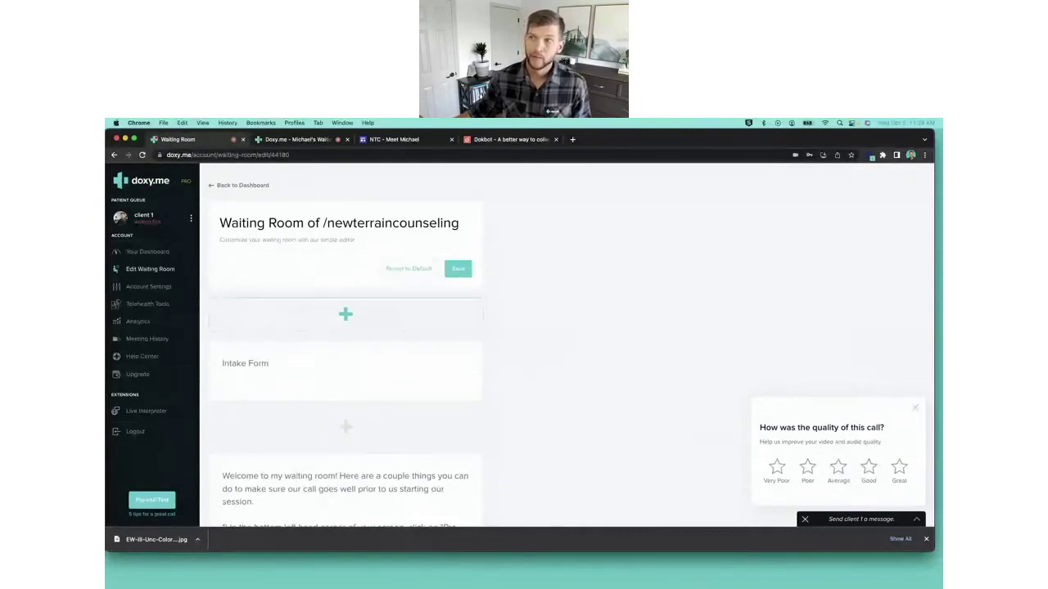
left_click_drag(268, 360, 222, 362)
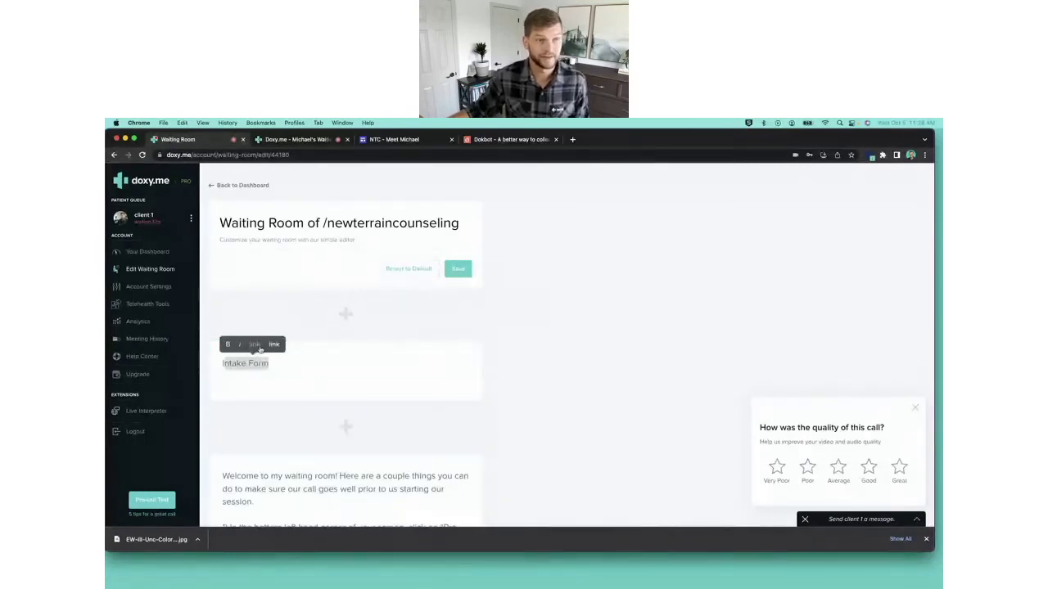
scroll(259, 350, "up", 5)
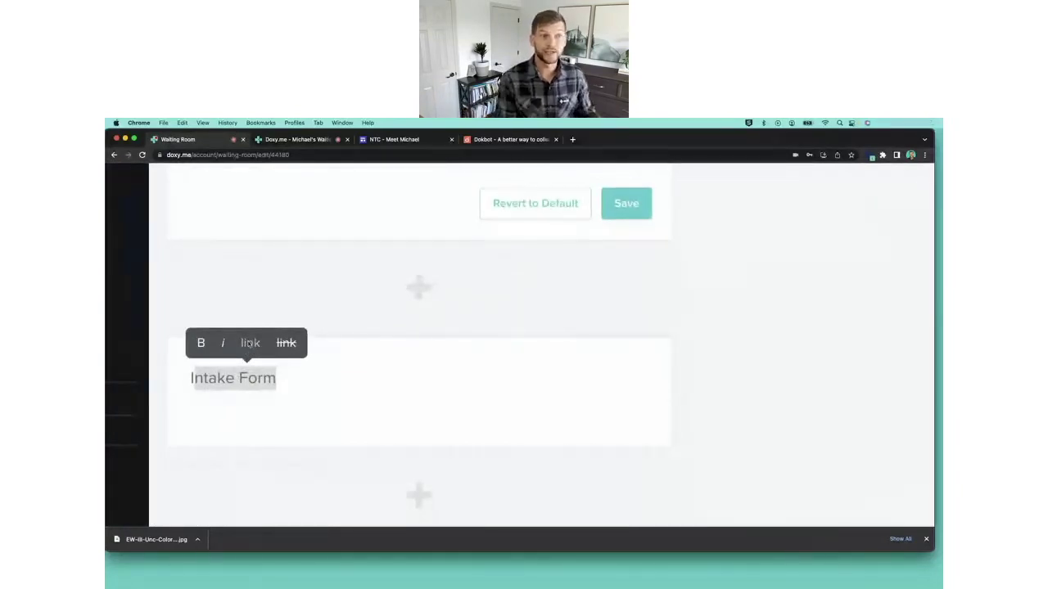
left_click(250, 344)
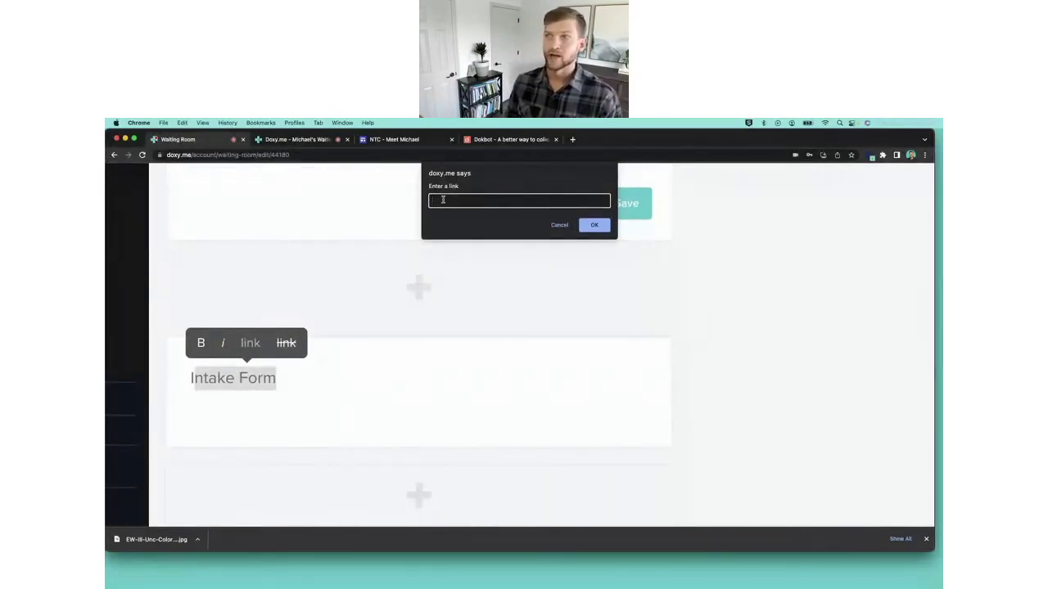
type("www.goo")
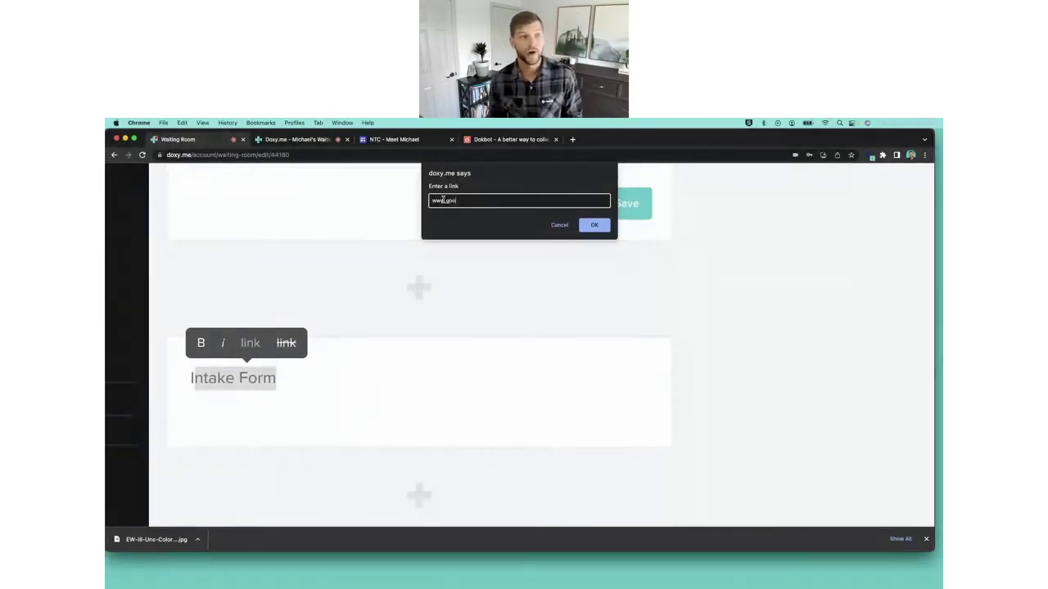
type("gle.com")
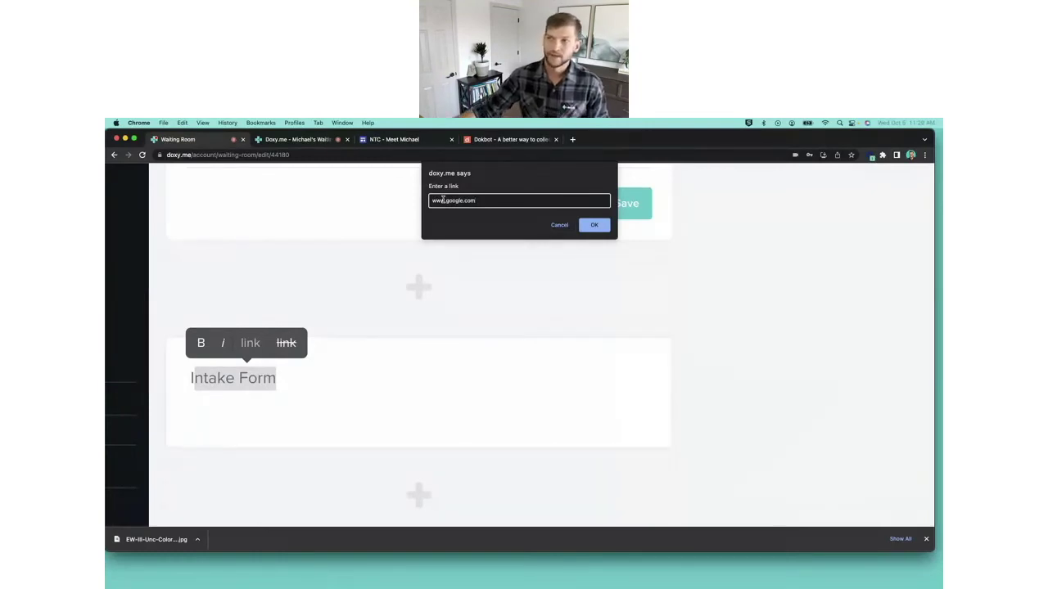
left_click(595, 226)
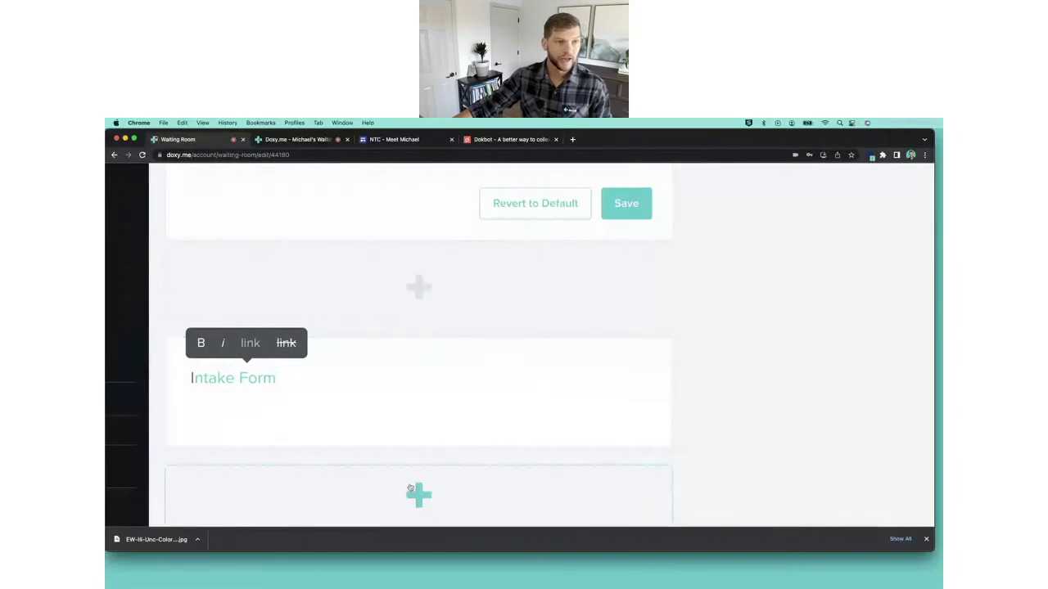
Delete the Intake Form block, confirm its removal, and save the waiting room.
scroll(379, 434, "down", 5)
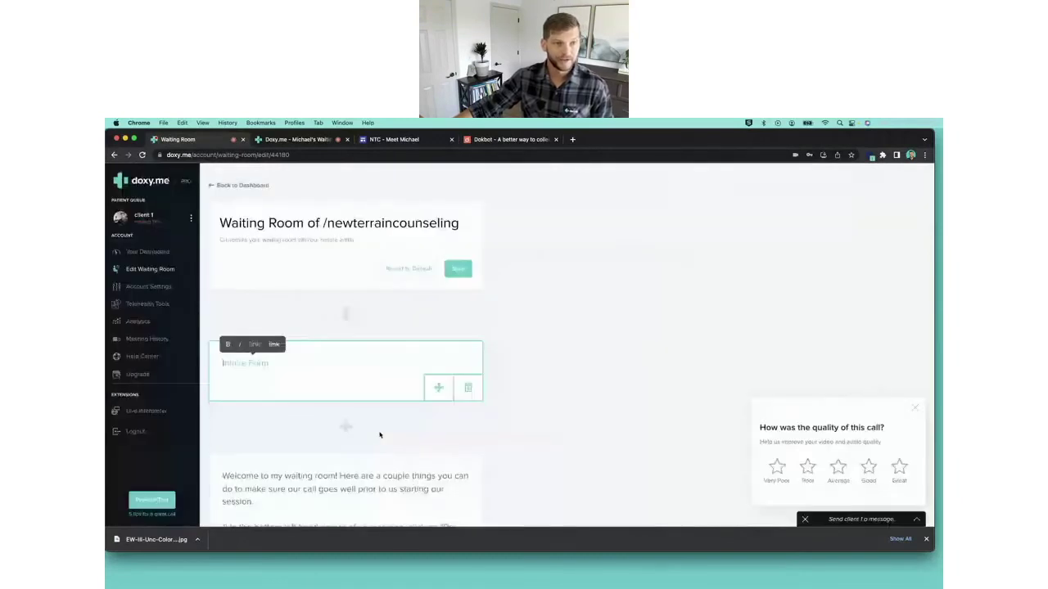
left_click(244, 364)
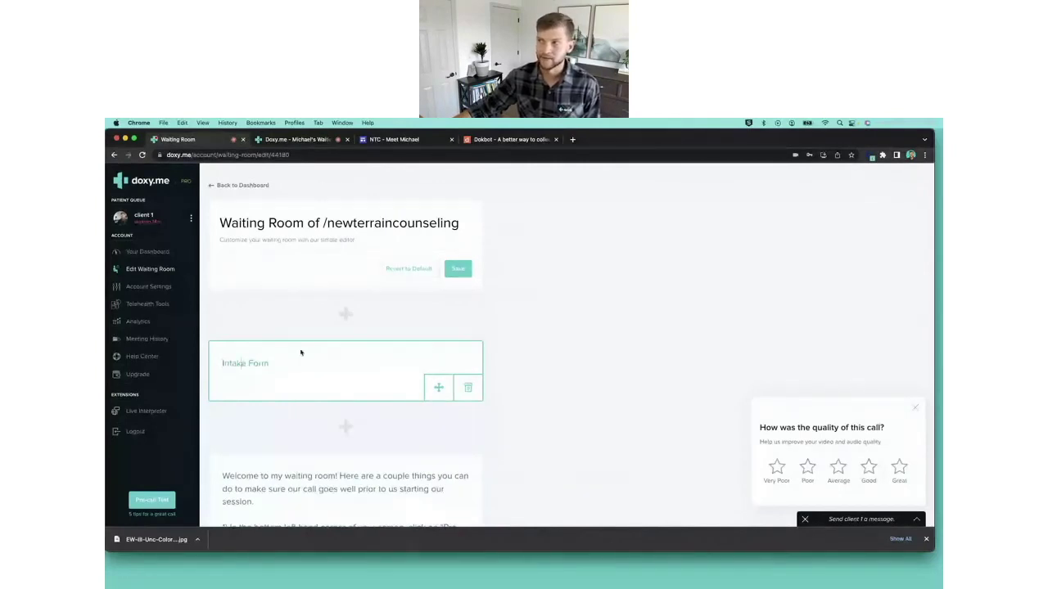
left_click(476, 390)
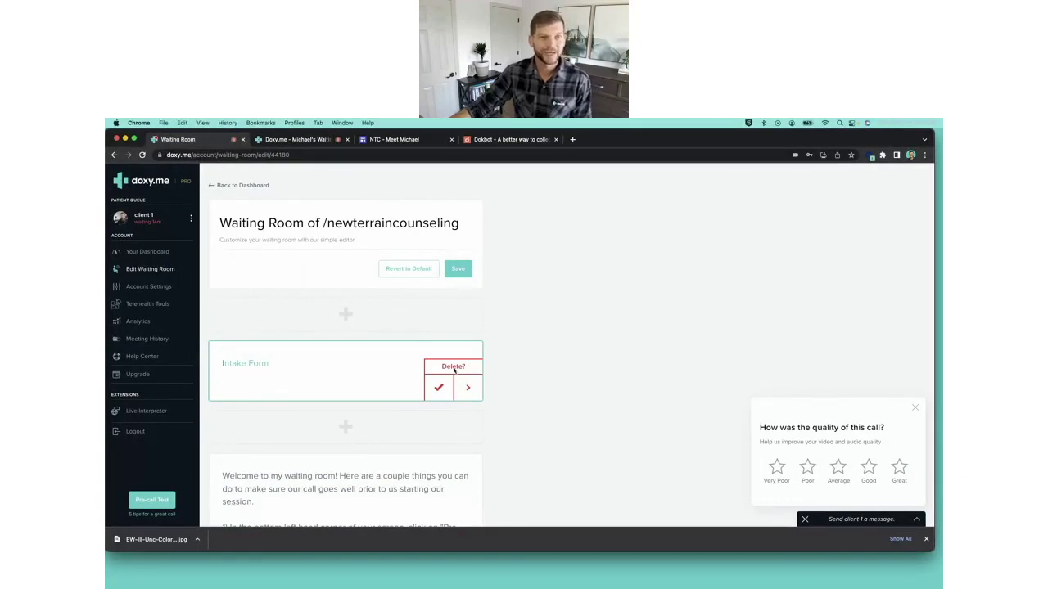
left_click(439, 388)
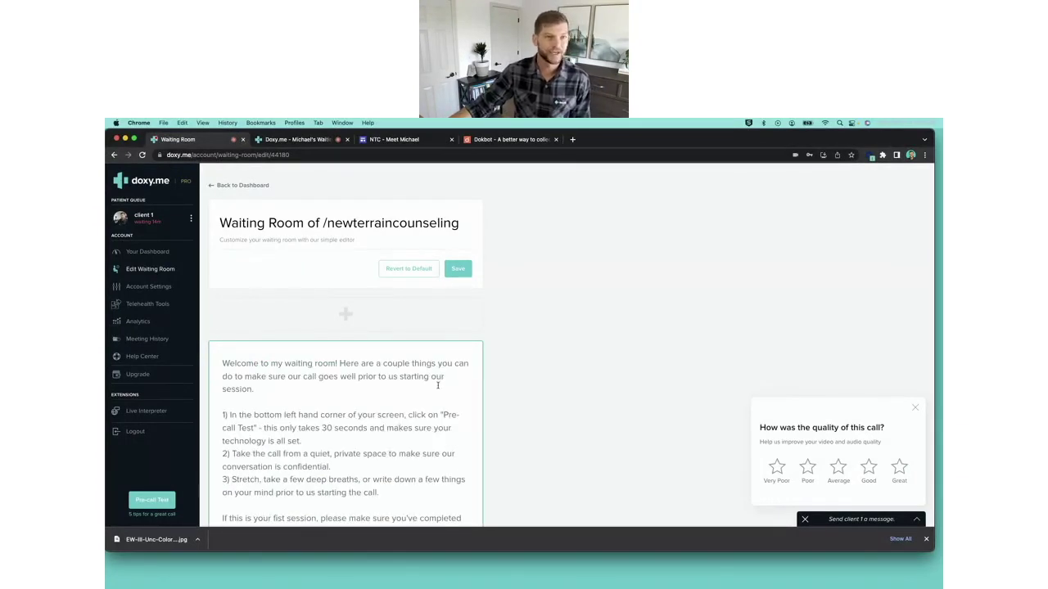
left_click(460, 275)
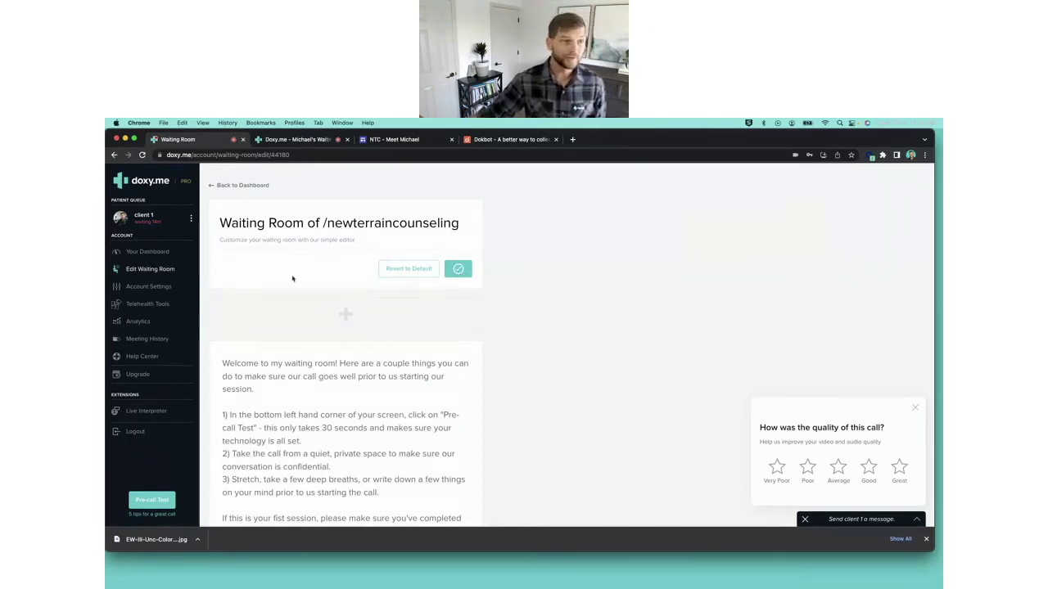
Switch to the 'Doxy.me - Waiting Room' tab to preview the updated patient page.
left_click(286, 139)
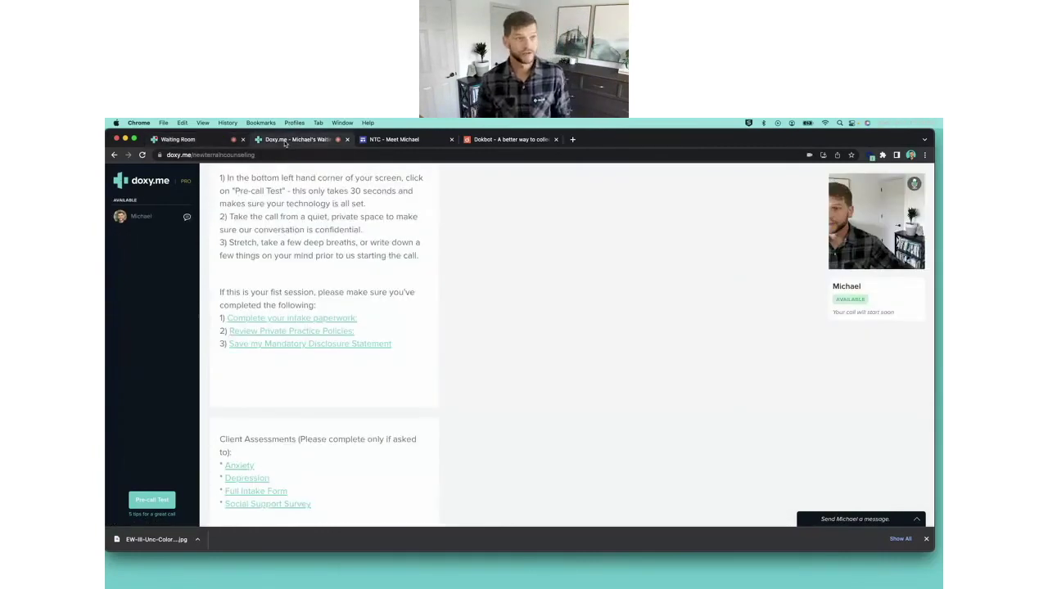
scroll(355, 259, "up", 1)
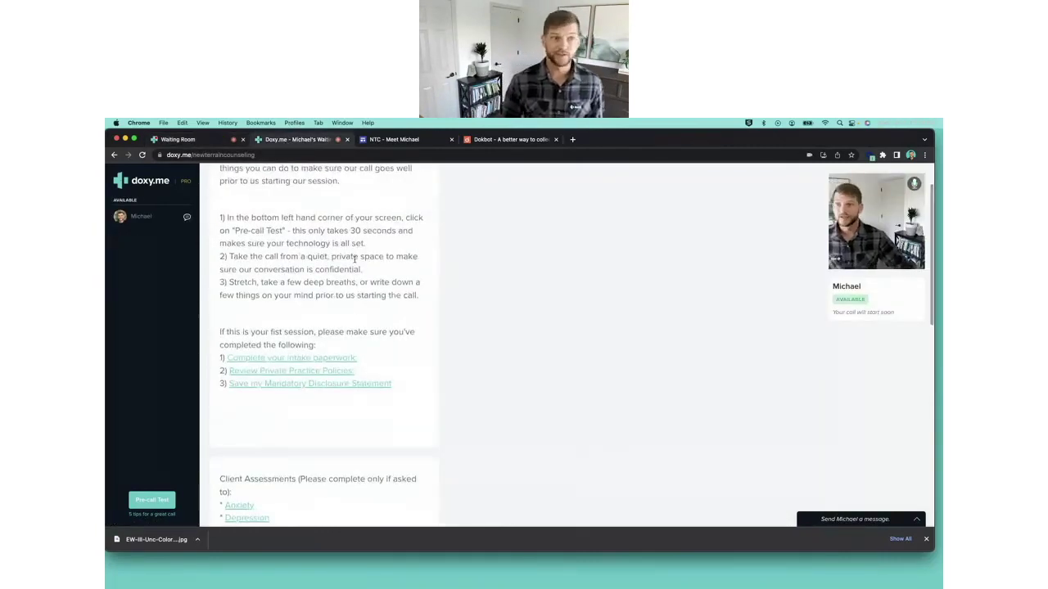